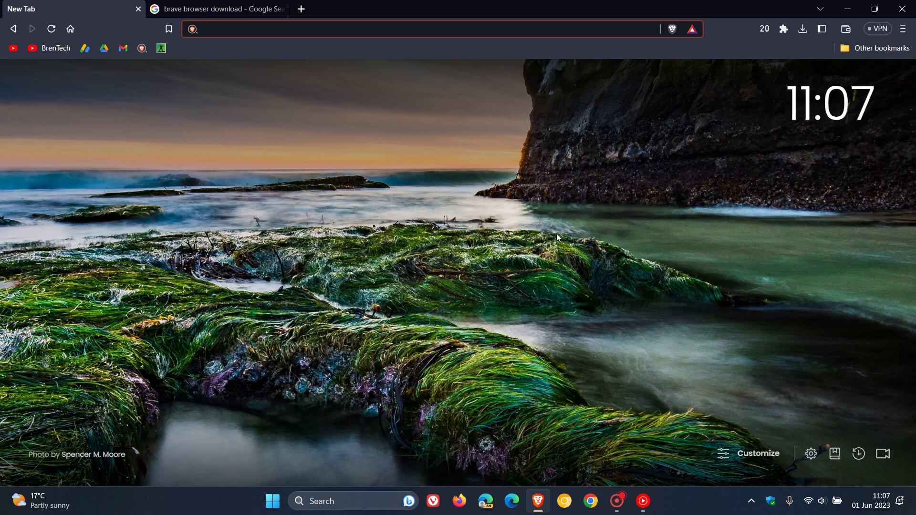
Step: Switch on 'Use vertical tabs' under Tabs in Brave's Appearance settings
click(903, 29)
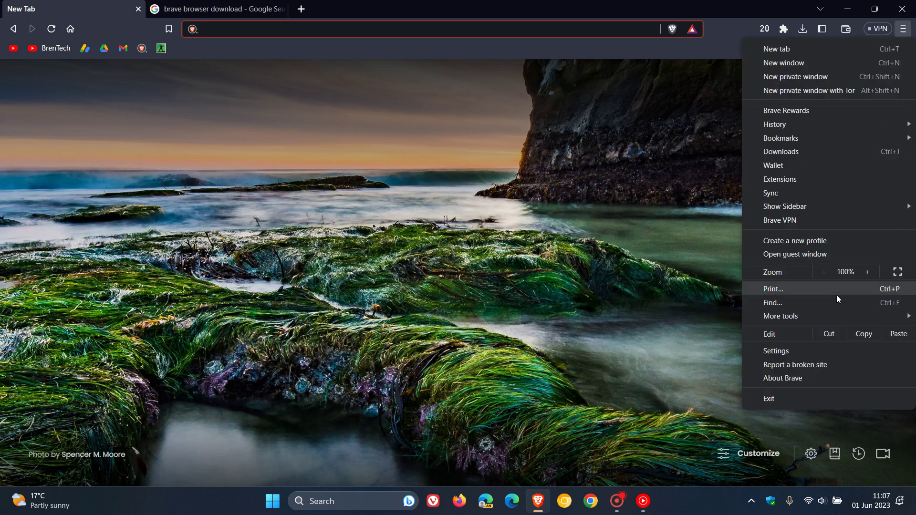
click(814, 356)
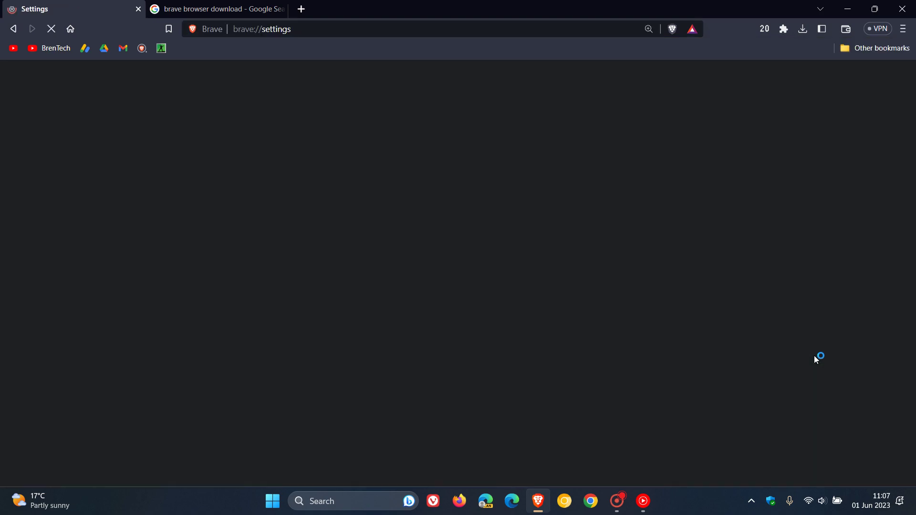
click(184, 204)
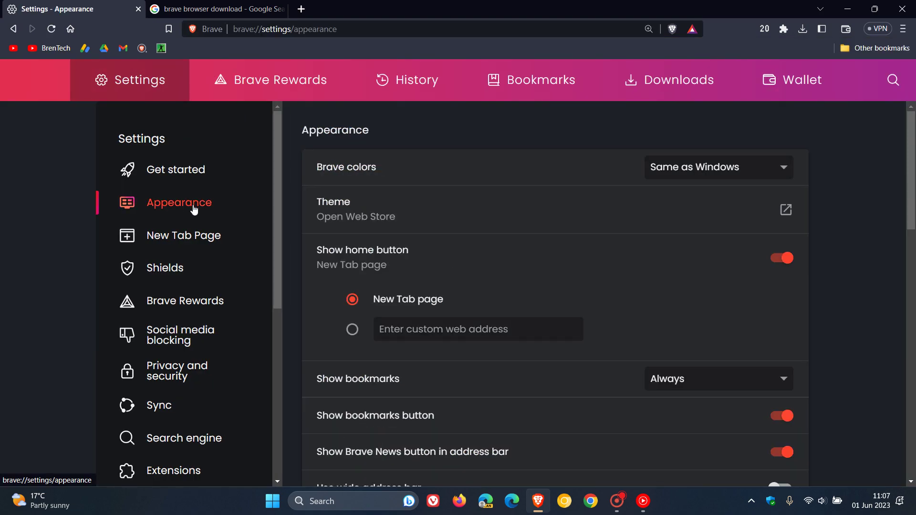
scroll(849, 259, down, 5)
scroll(850, 258, down, 5)
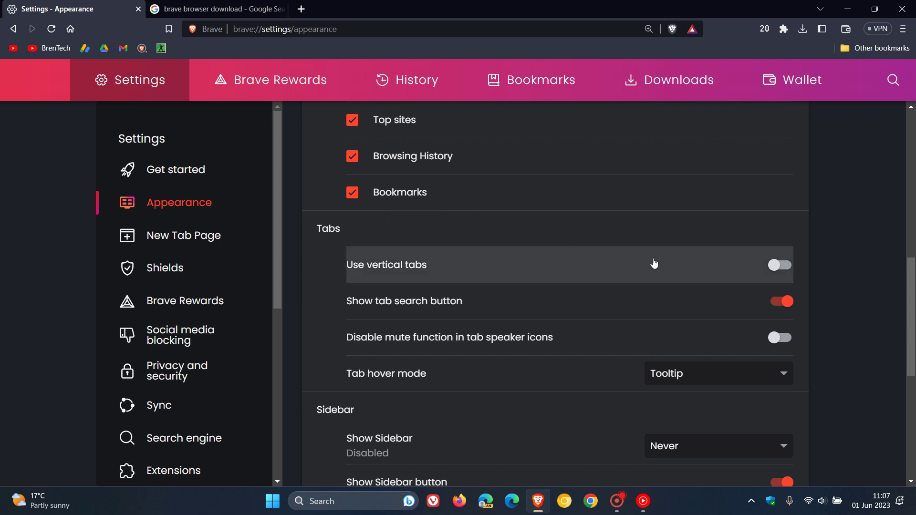
click(782, 265)
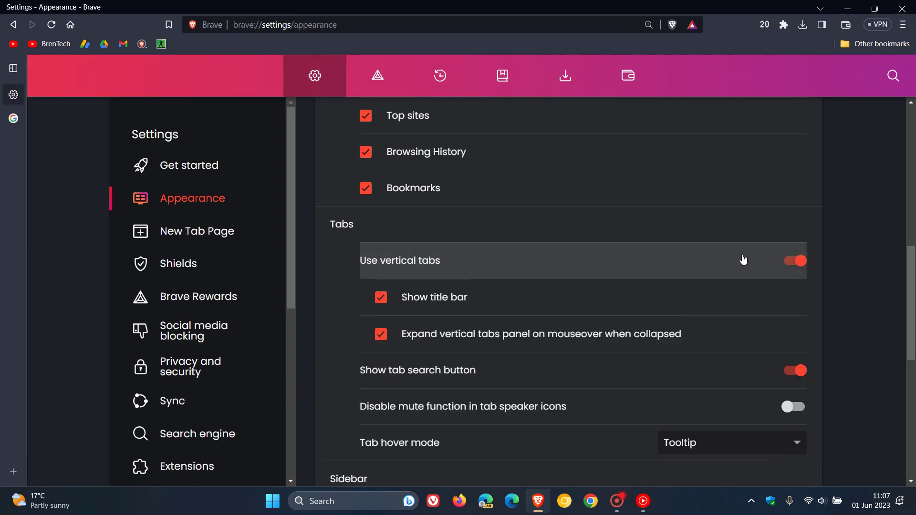
mouse_move(7, 219)
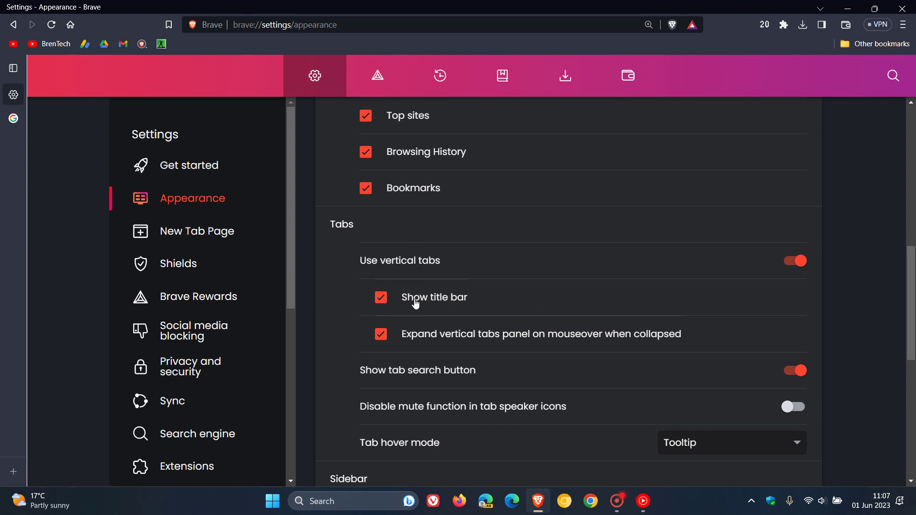
click(384, 301)
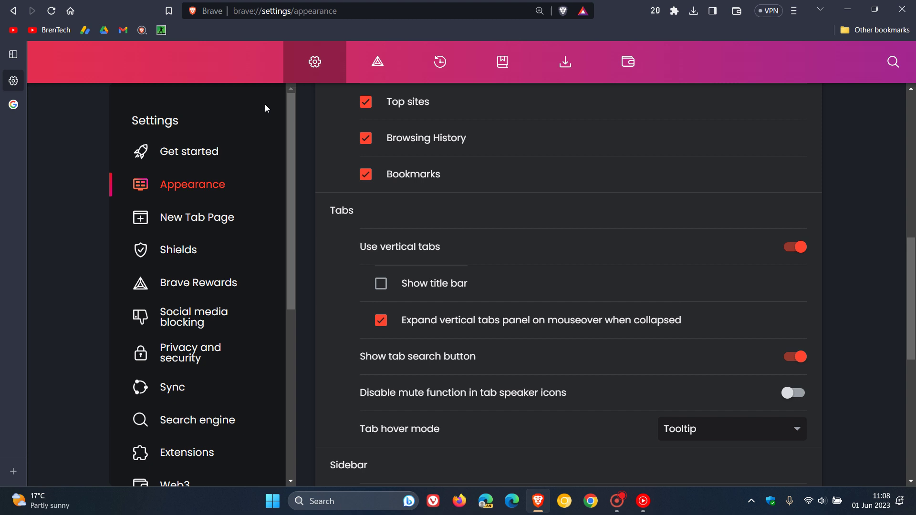
click(385, 287)
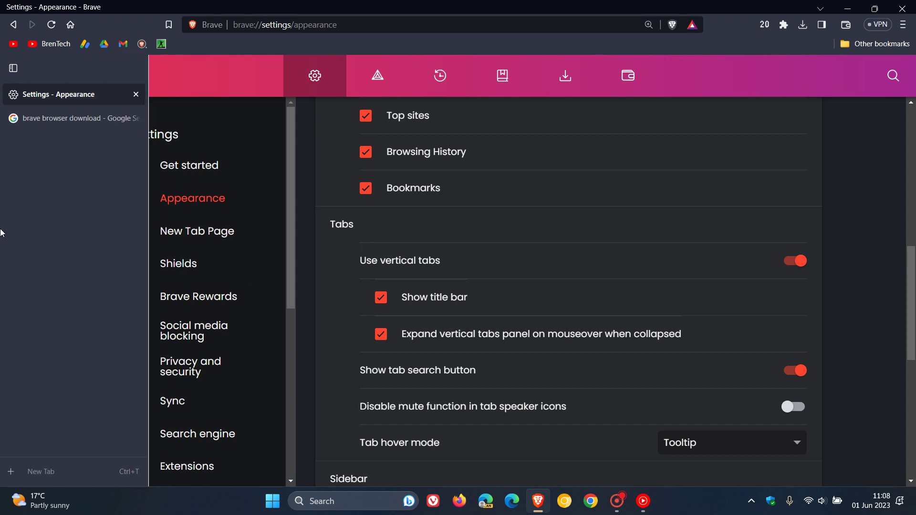
Step: Toggle 'Expand vertical tabs panel on mouseover' off and back on, then turn off 'Use vertical tabs'
click(382, 335)
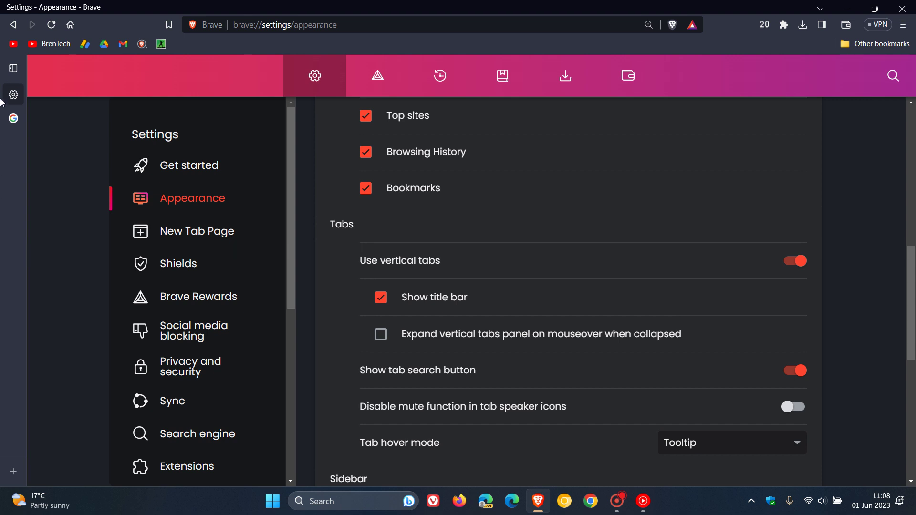
click(18, 68)
click(17, 68)
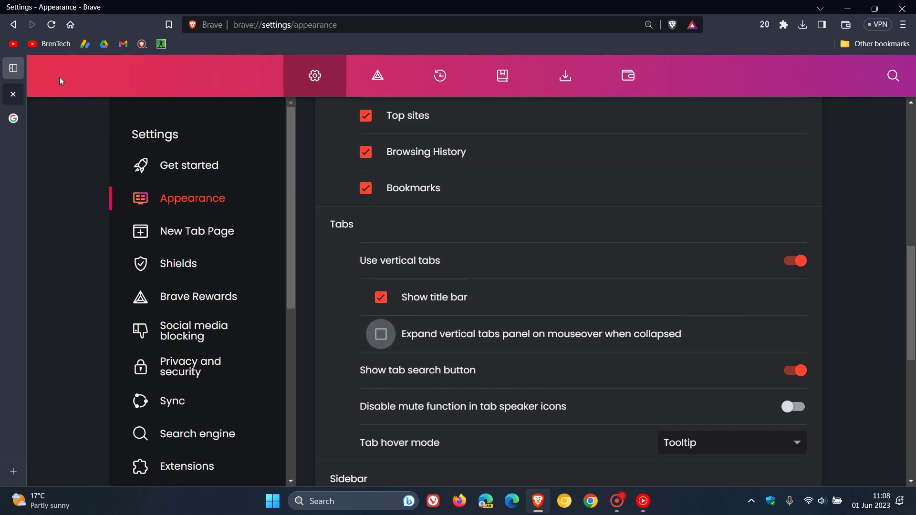
click(382, 335)
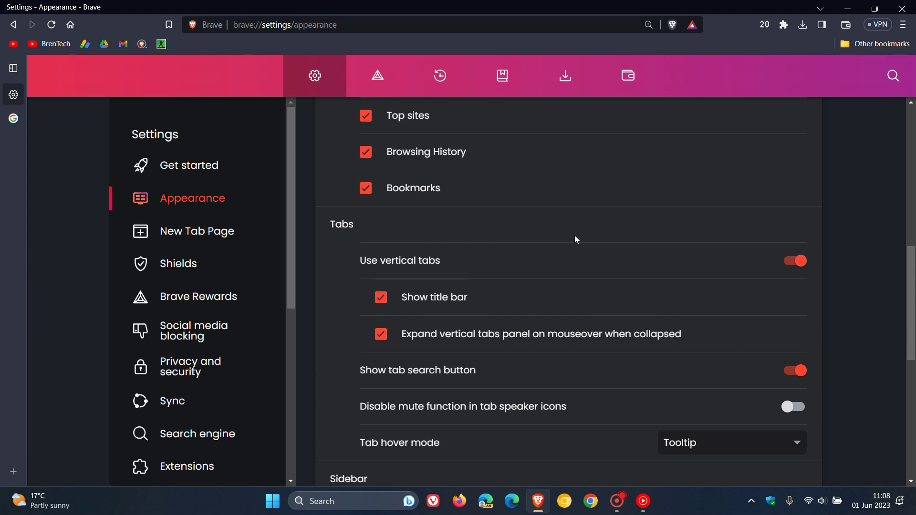
click(790, 265)
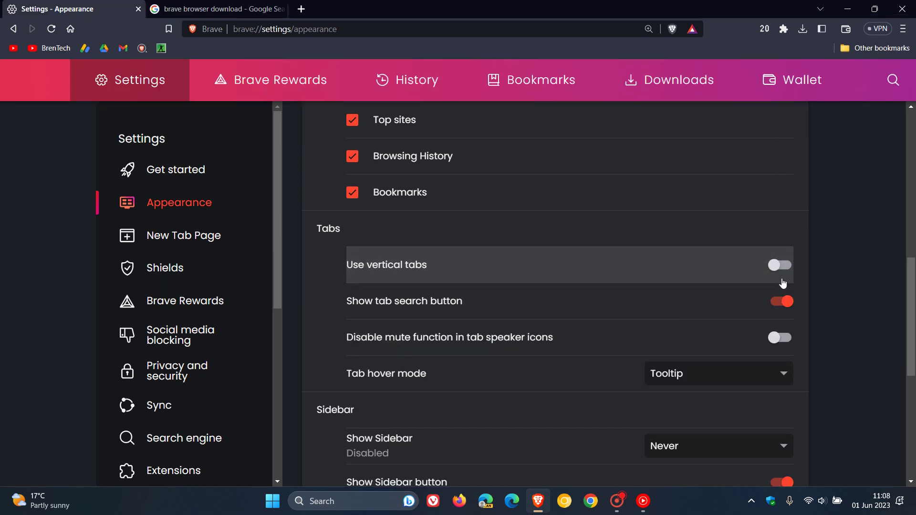
Step: Re-enable vertical tabs, drag the Settings tab below the Google tab, then disable vertical tabs
click(789, 267)
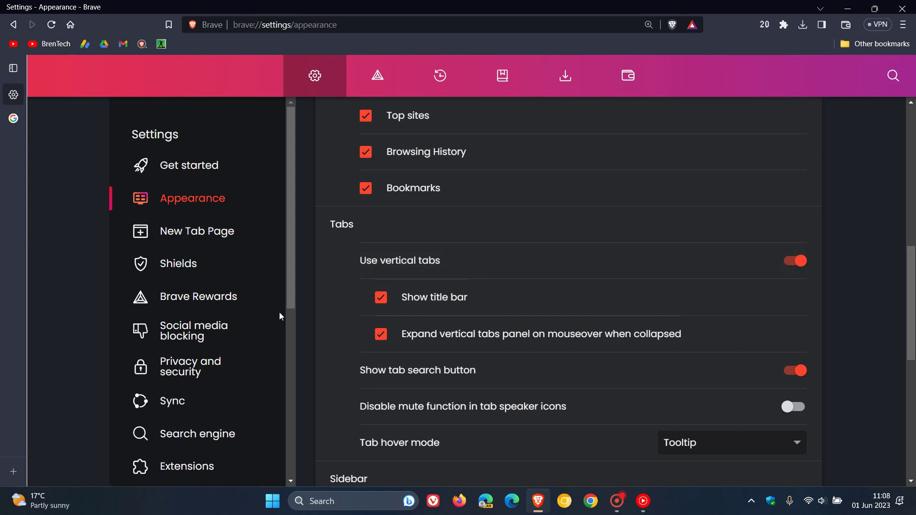
mouse_move(3, 237)
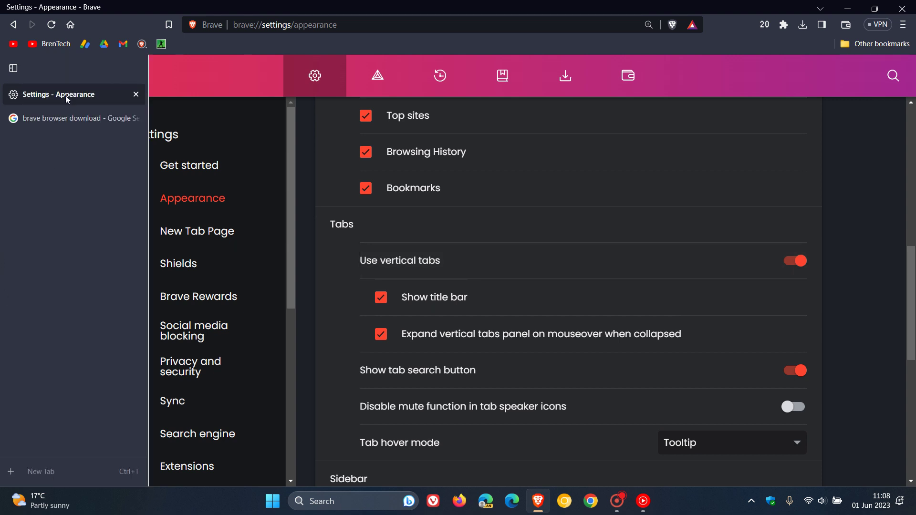
drag(65, 95, 65, 133)
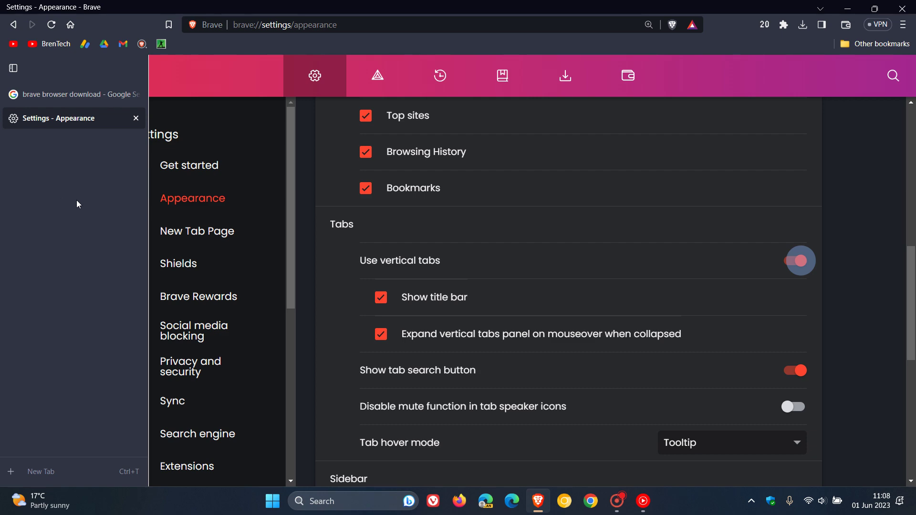
click(794, 261)
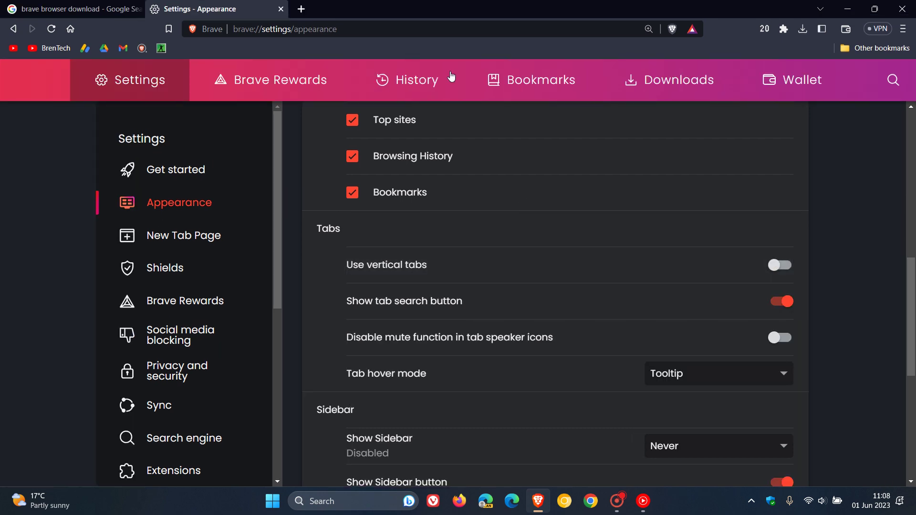
Step: Open a new tab, then view and dismiss the Wallet unlock panel
click(301, 9)
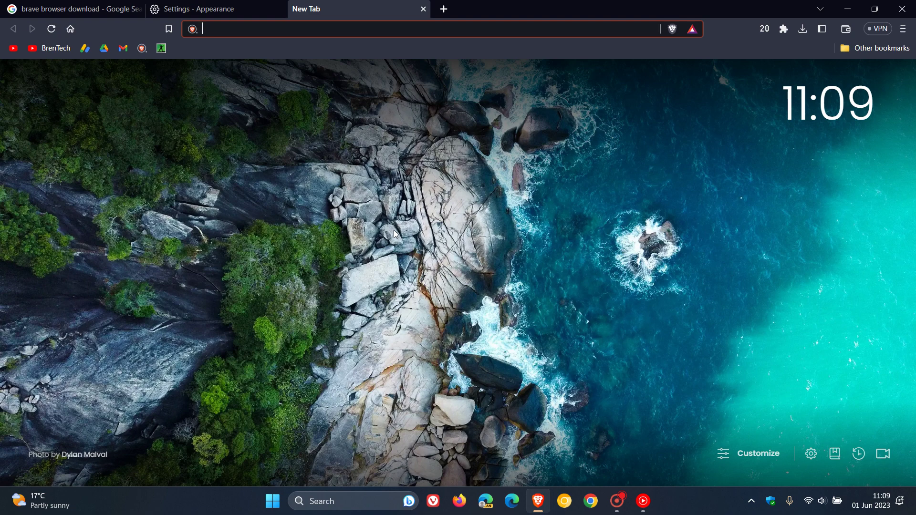
click(848, 28)
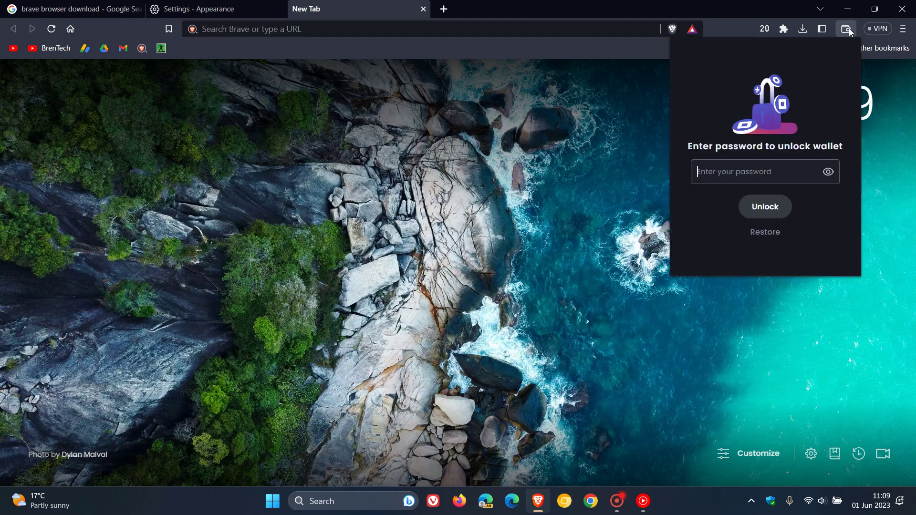
click(513, 210)
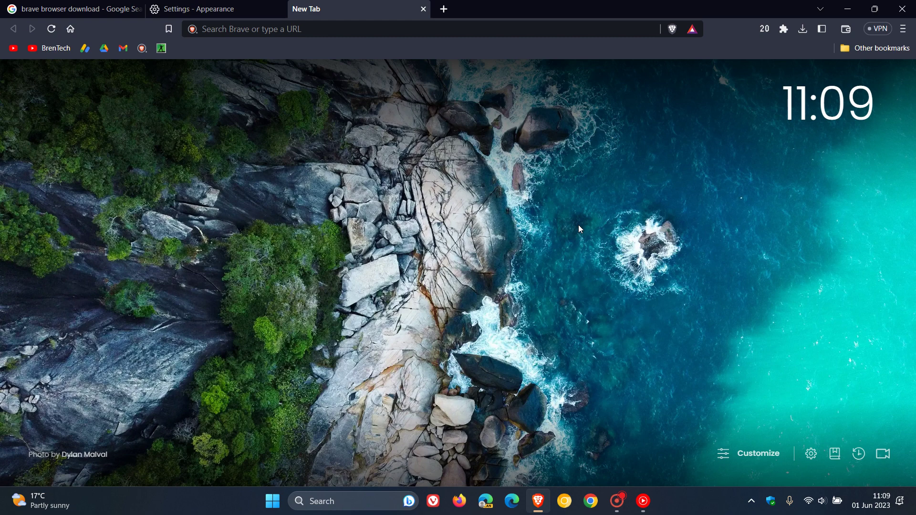
Step: Copy the text 'brave' from the CryptosRus image in the Google Images results
click(97, 10)
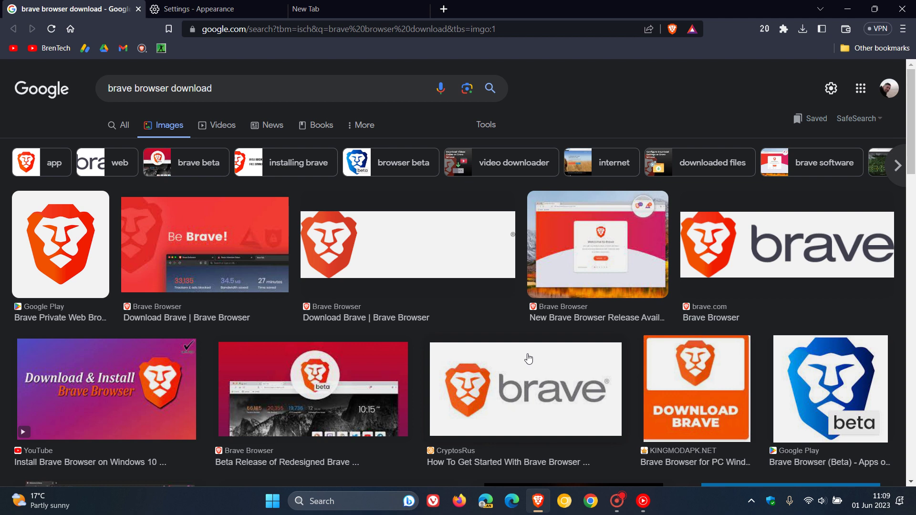
scroll(529, 359, down, 1)
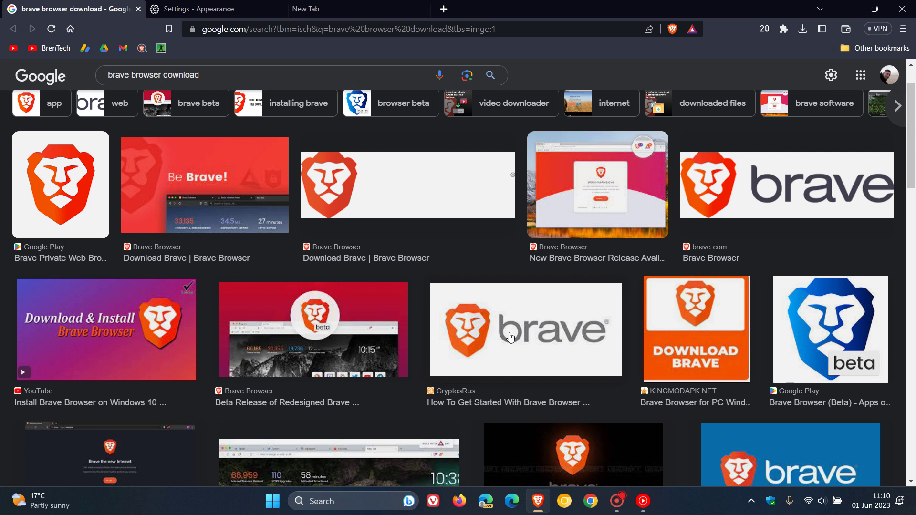
right_click(538, 320)
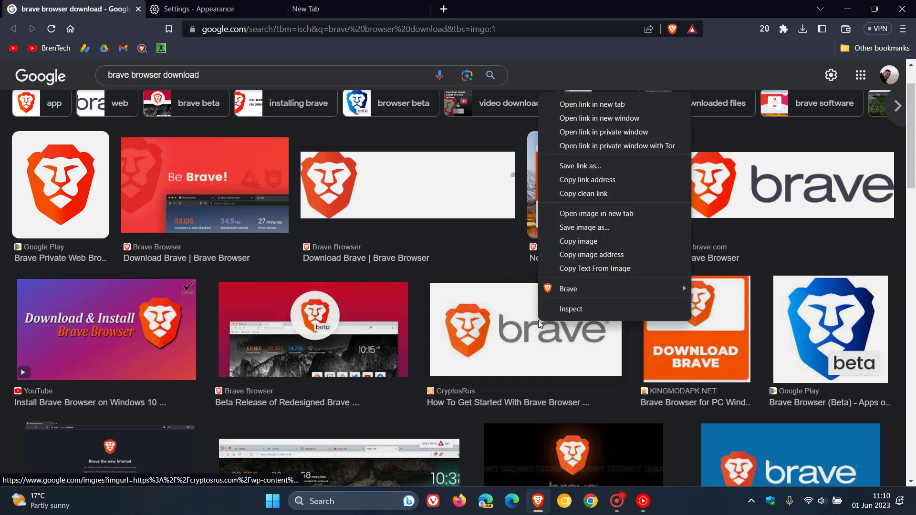
click(606, 269)
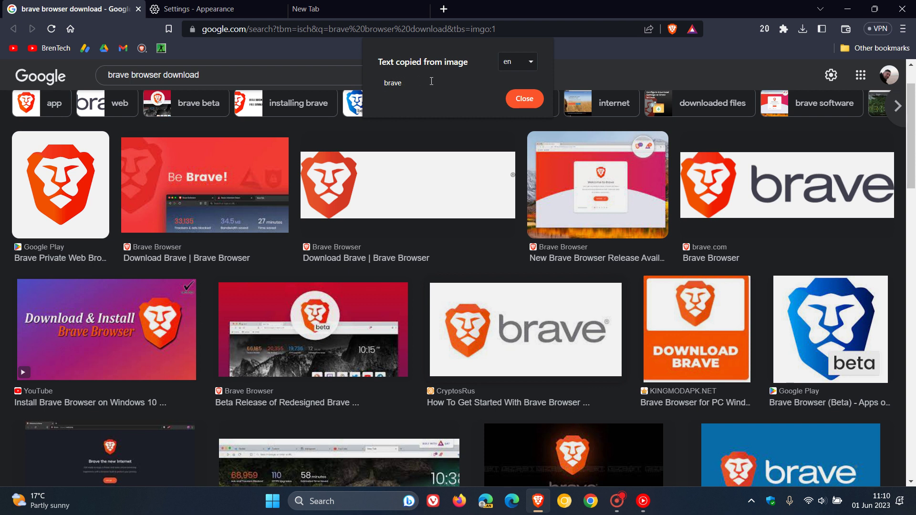
click(514, 93)
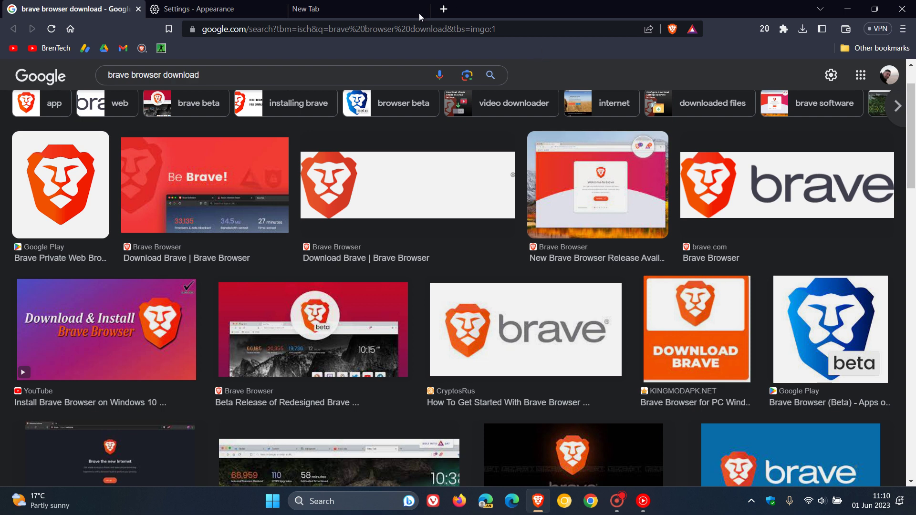
Step: Remove download (1).png from Recent Downloads, then recheck the list showing download.png and close it
click(382, 8)
click(803, 30)
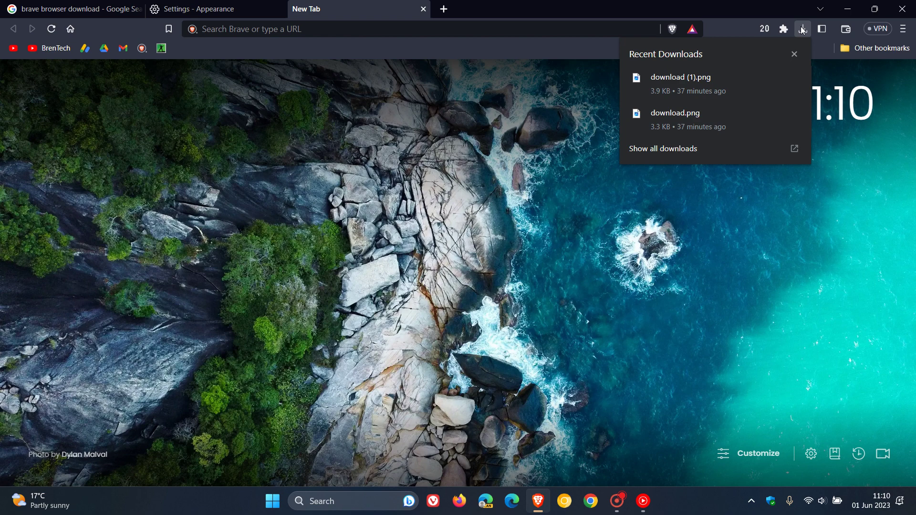
right_click(688, 84)
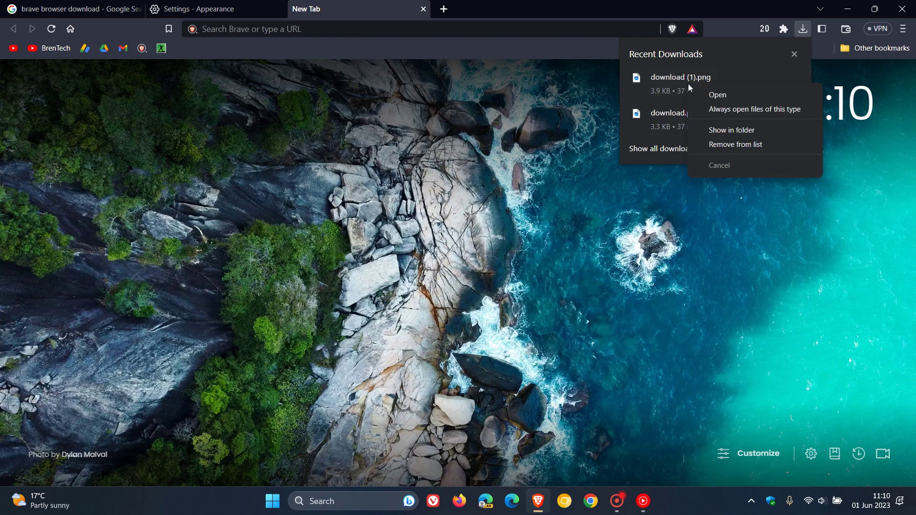
click(736, 149)
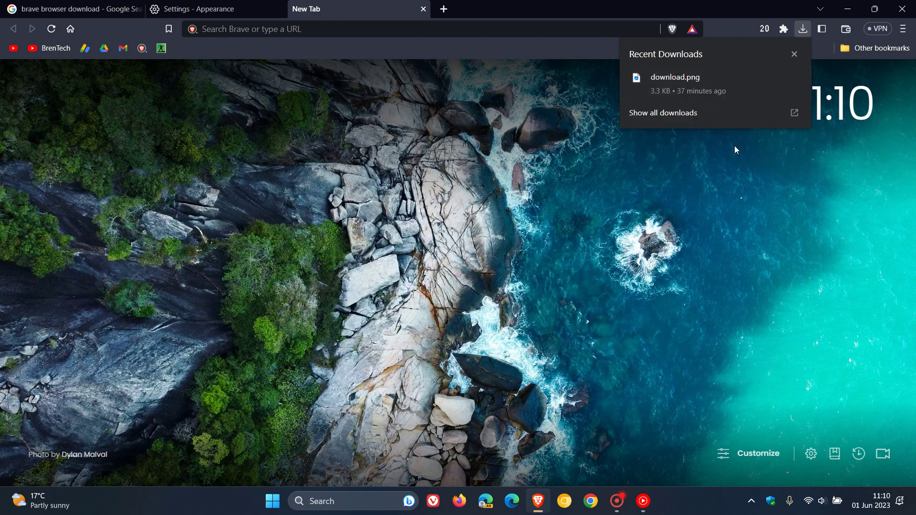
click(693, 213)
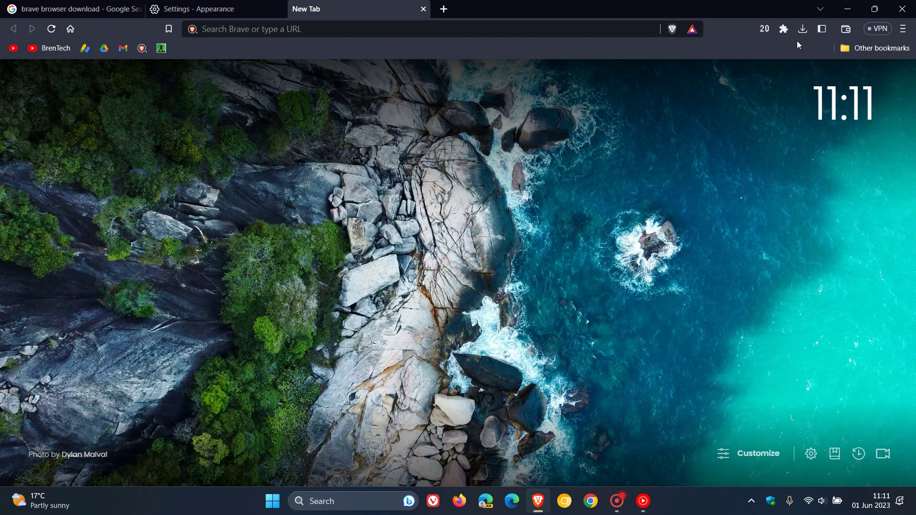
click(803, 29)
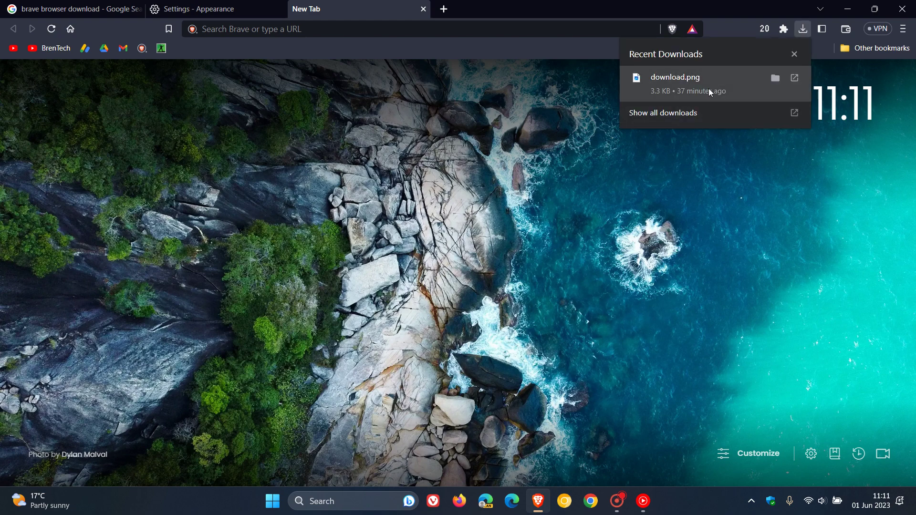
click(548, 256)
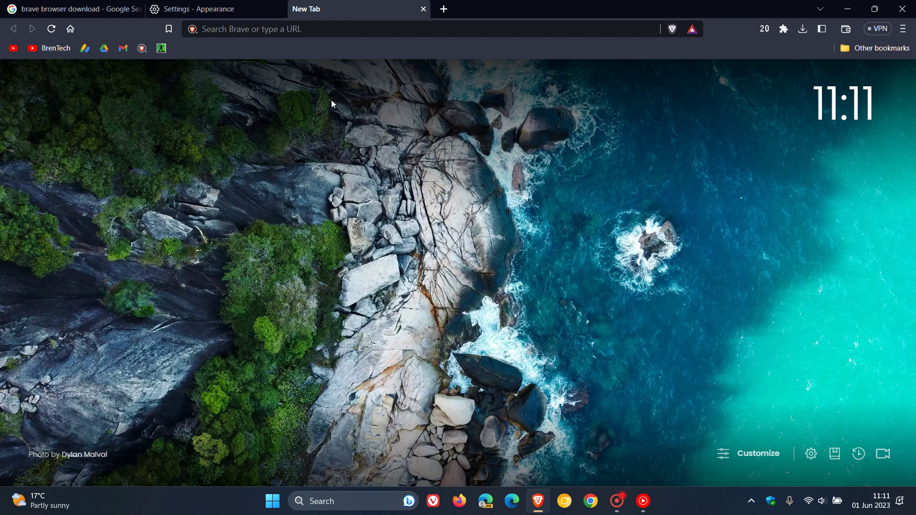
Step: Change the Settings tab address to brave://settings/content/all and load the All sites page
click(240, 10)
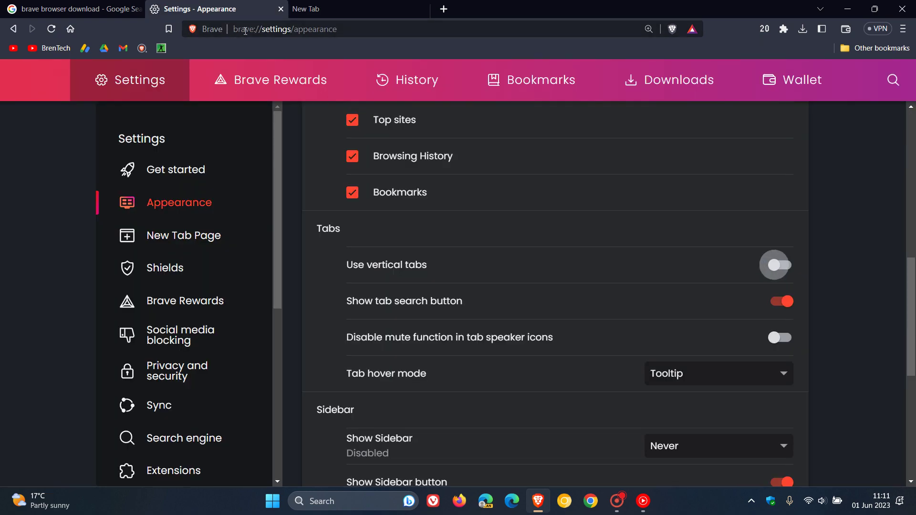
click(296, 30)
click(304, 29)
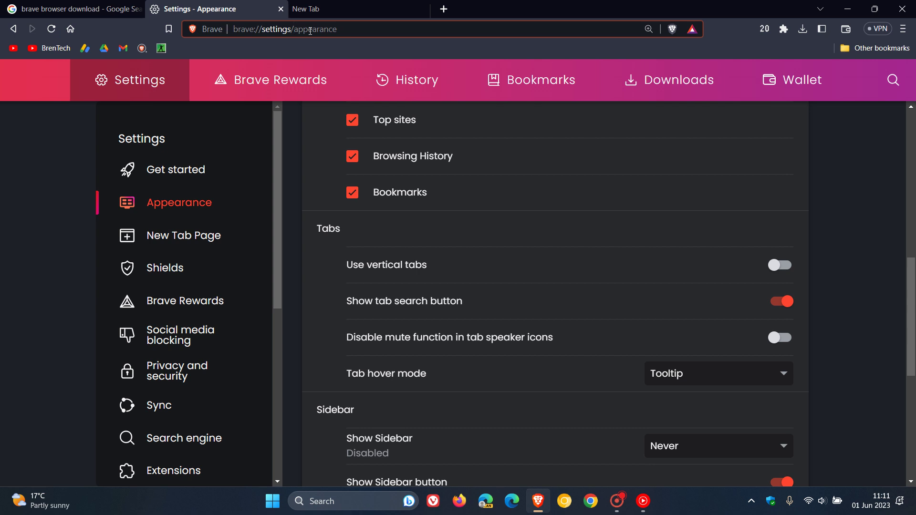
text(con)
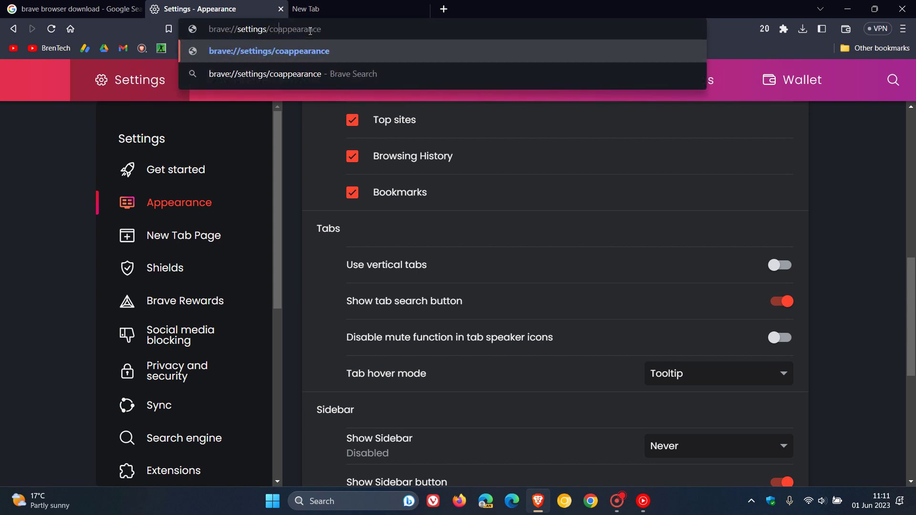
text(tent)
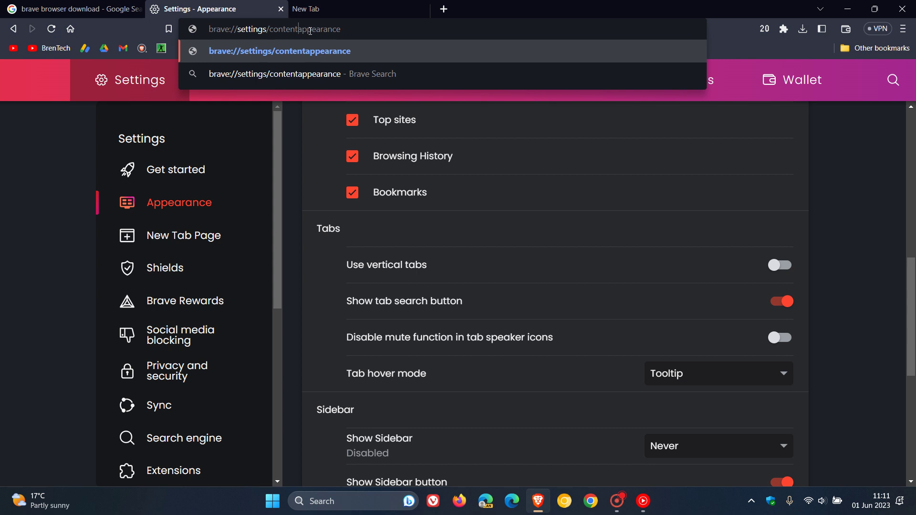
text(/all)
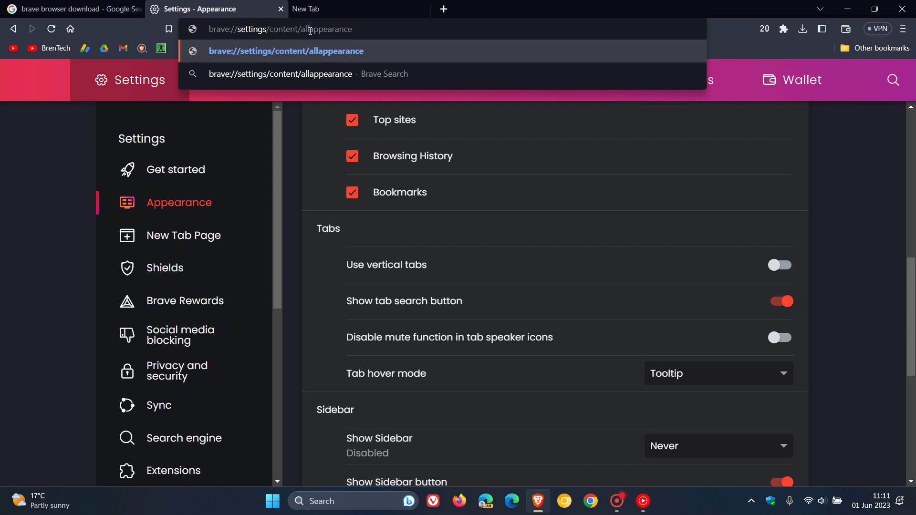
key(Delete)
key(Delete)
key(Delete)
key(Delete)
key(Delete)
key(Delete)
key(Delete)
key(Delete)
key(Delete)
key(Delete)
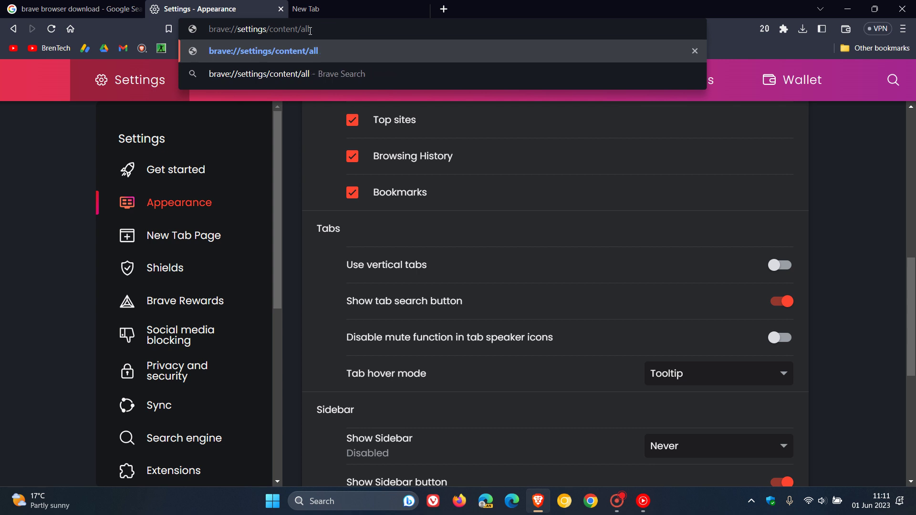
key(Return)
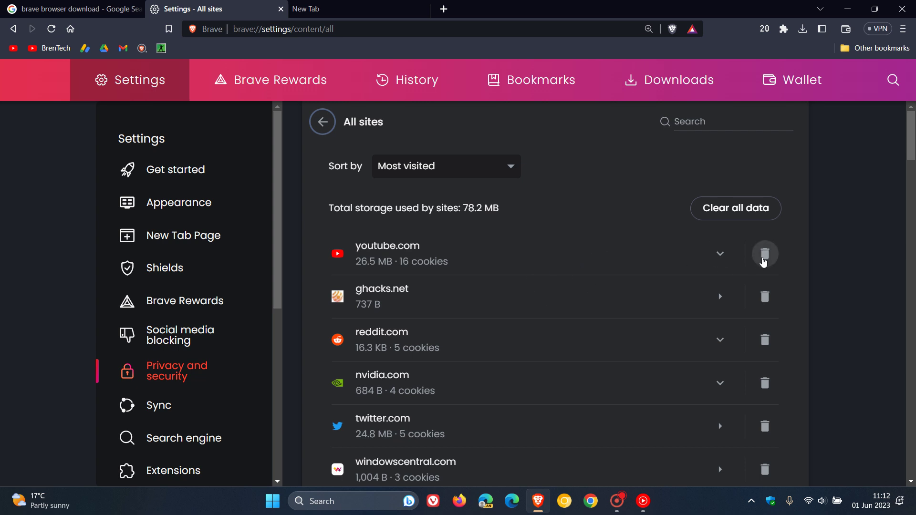
Step: Scroll through the 78.2 MB All sites storage list, then return to the New Tab page
scroll(806, 270, down, 2)
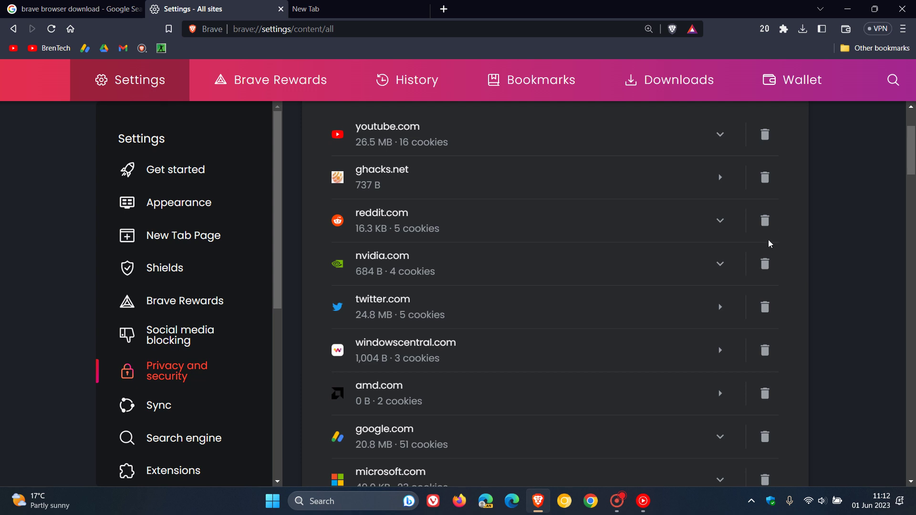
scroll(794, 280, up, 2)
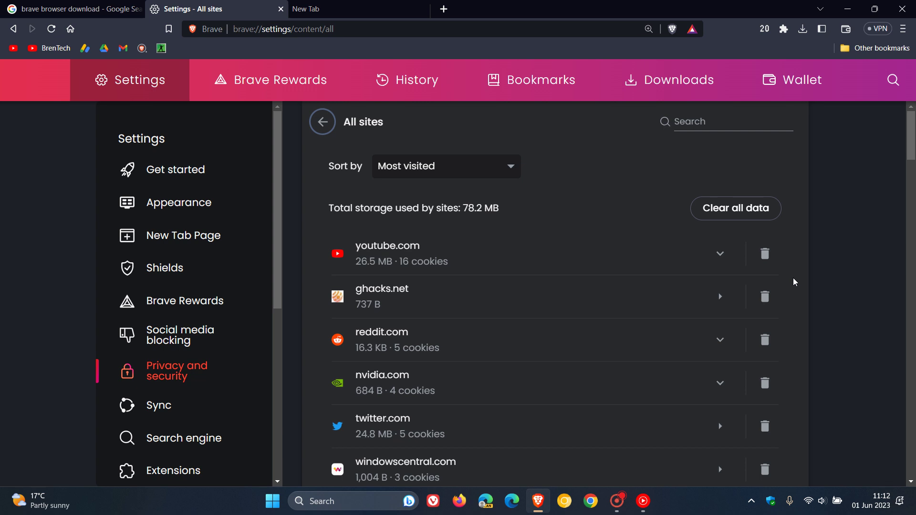
click(366, 14)
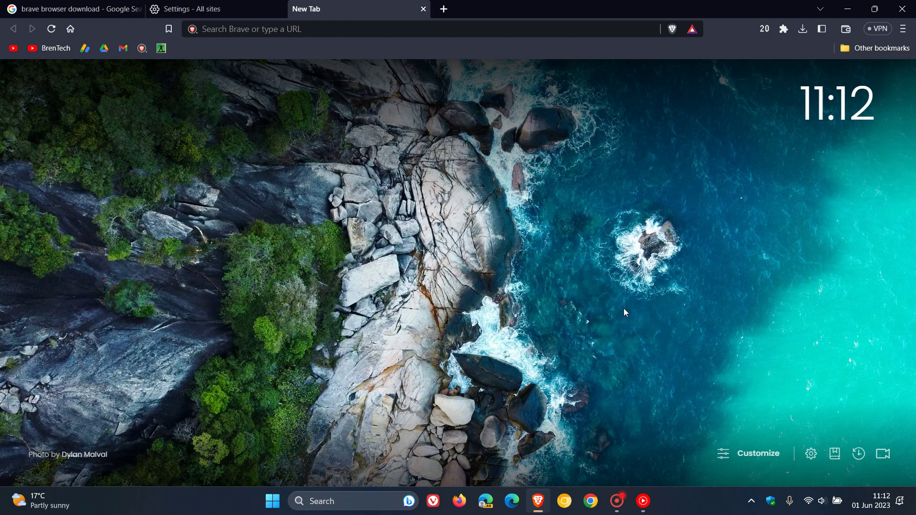
Step: Open and dismiss the Brave Firewall + VPN panel, then open the main menu
click(880, 29)
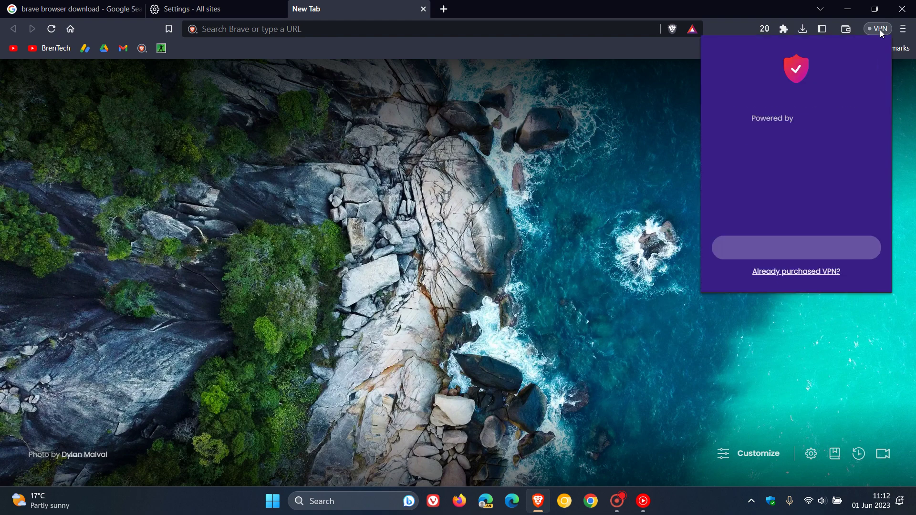
click(611, 208)
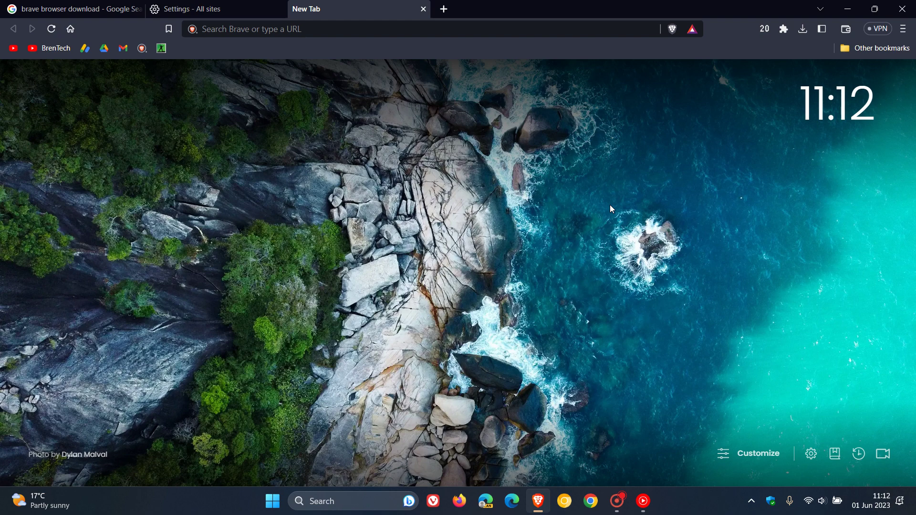
click(907, 32)
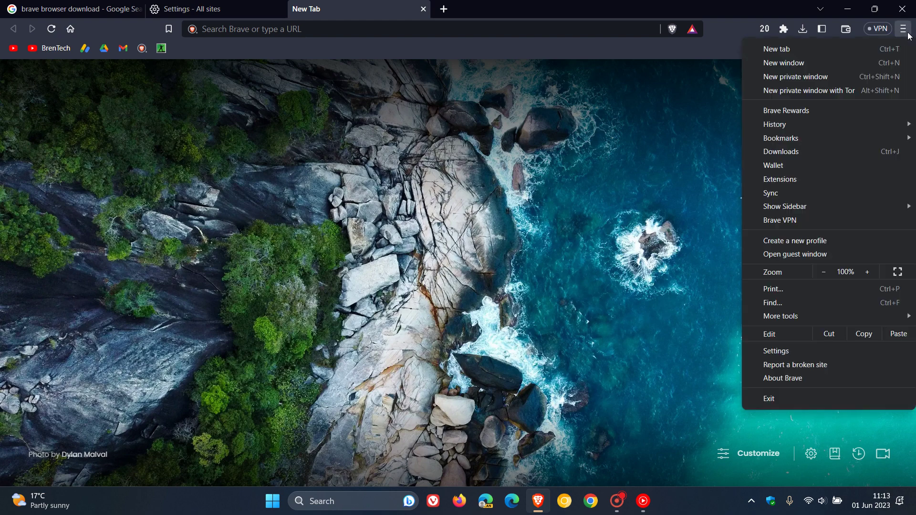
Step: Open About Brave to confirm version 1.52.117 is up to date
click(794, 379)
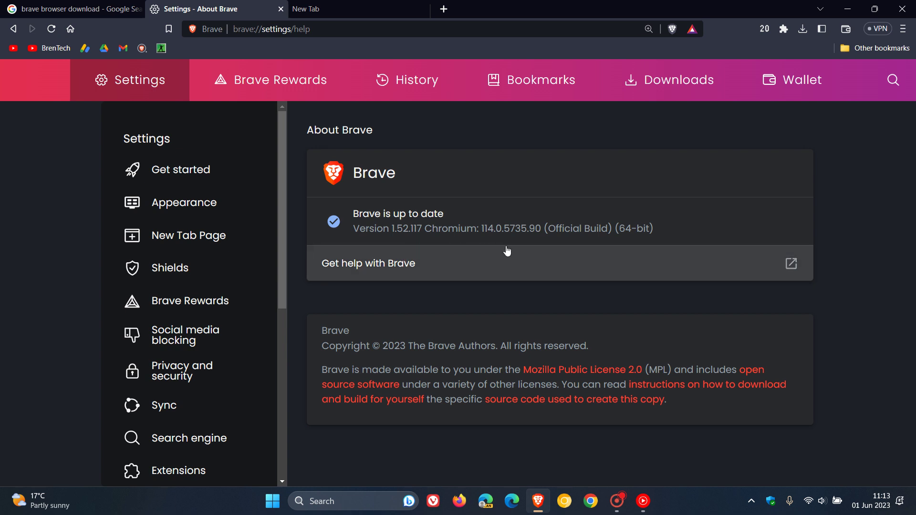
click(491, 242)
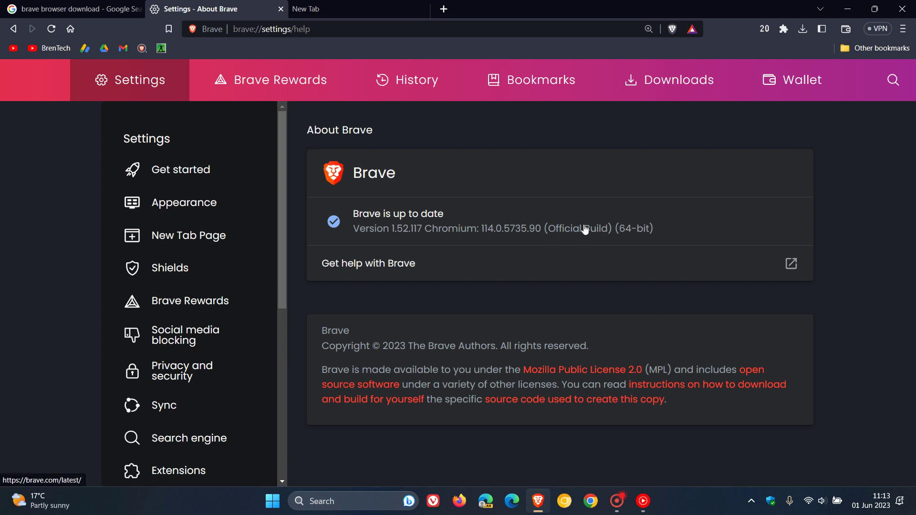
Step: Open the Brave v1.52.117 release notes (brave.com/latest) in their own tab
click(497, 233)
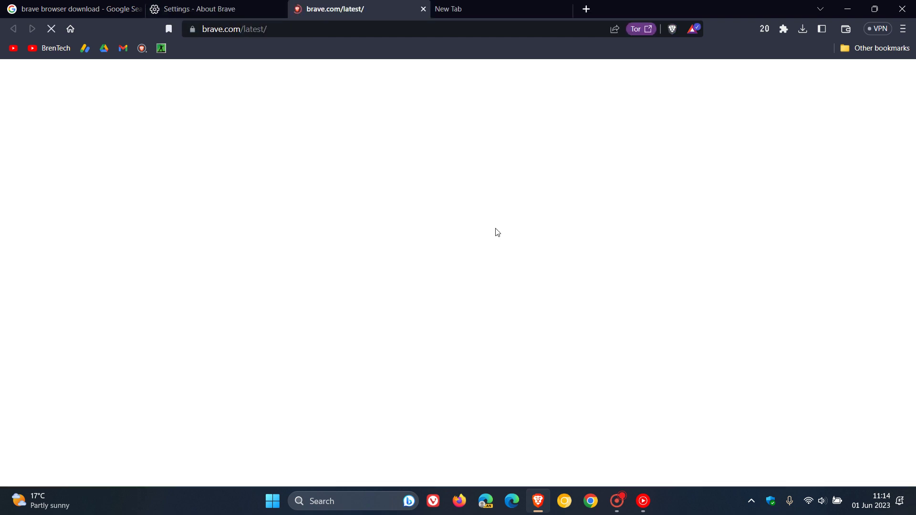
scroll(687, 220, down, 3)
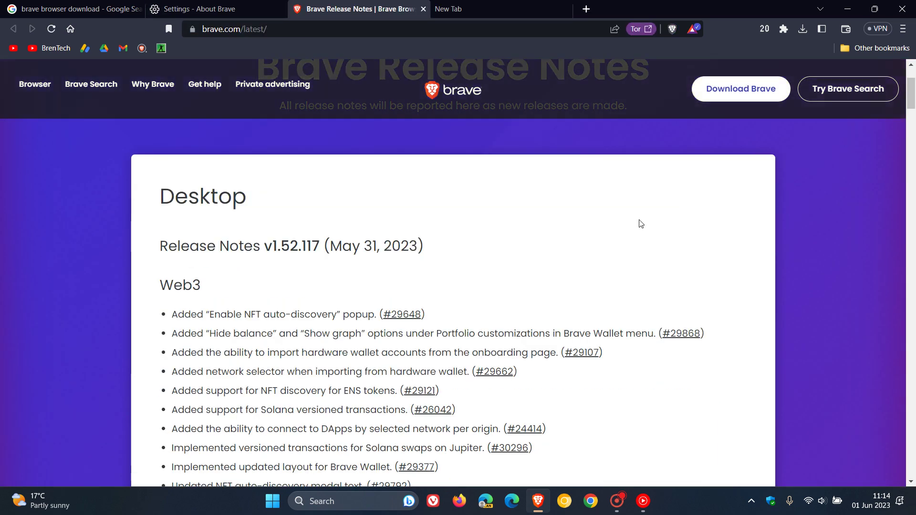
click(276, 285)
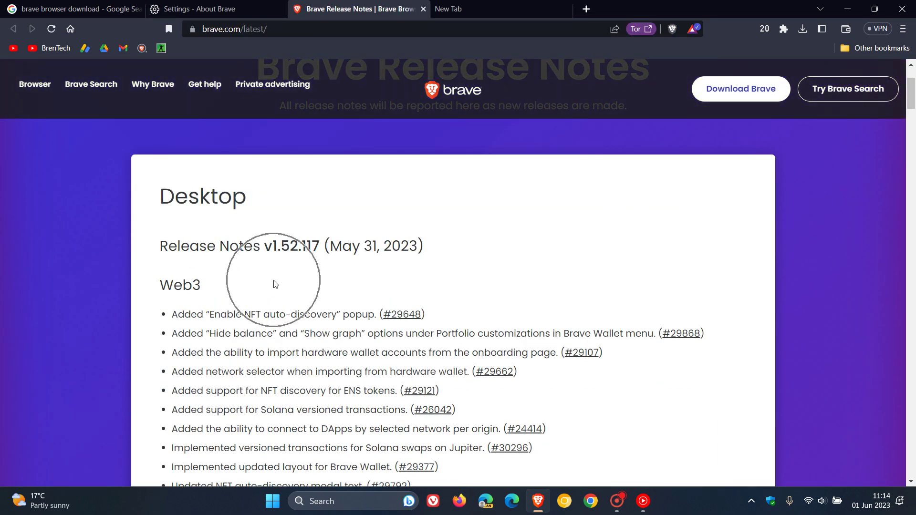
Step: Scroll down and back up through the release notes, then switch back to the New Tab page
scroll(654, 247, down, 5)
scroll(655, 245, down, 4)
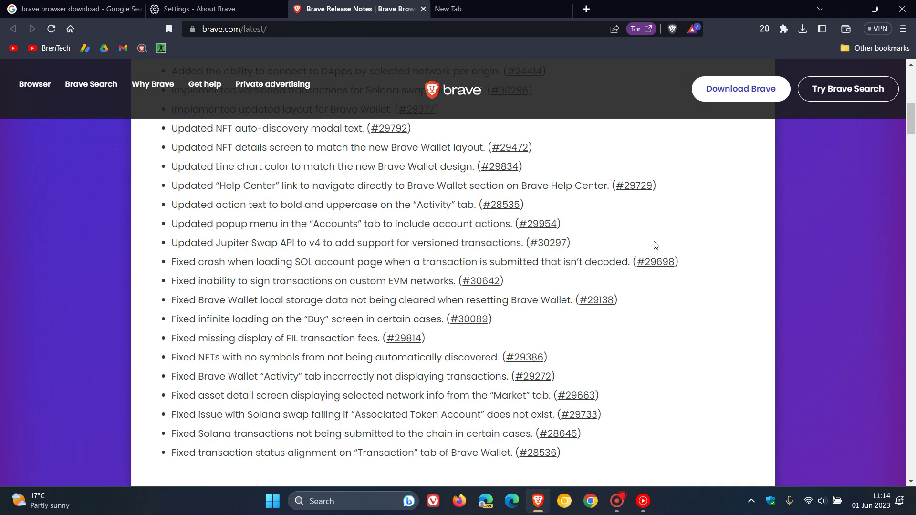
scroll(655, 245, down, 1)
scroll(656, 245, down, 1)
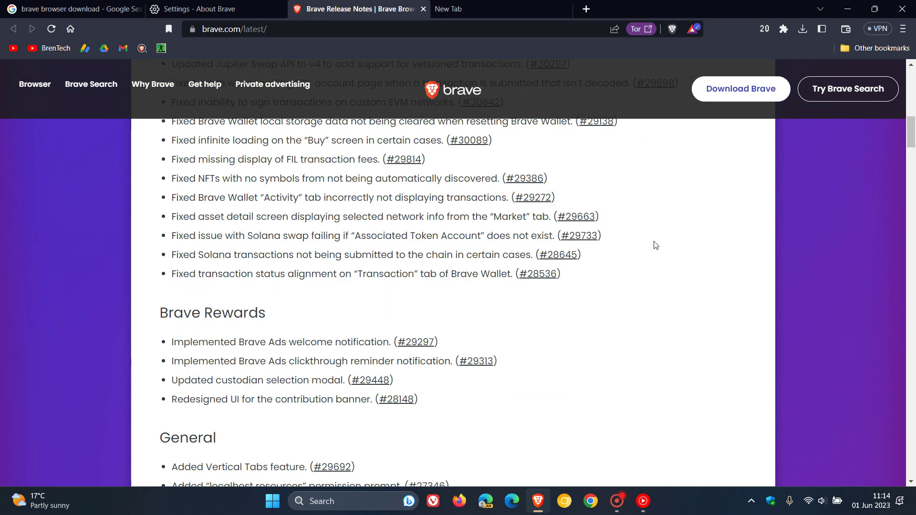
scroll(665, 305, up, 5)
scroll(666, 305, up, 5)
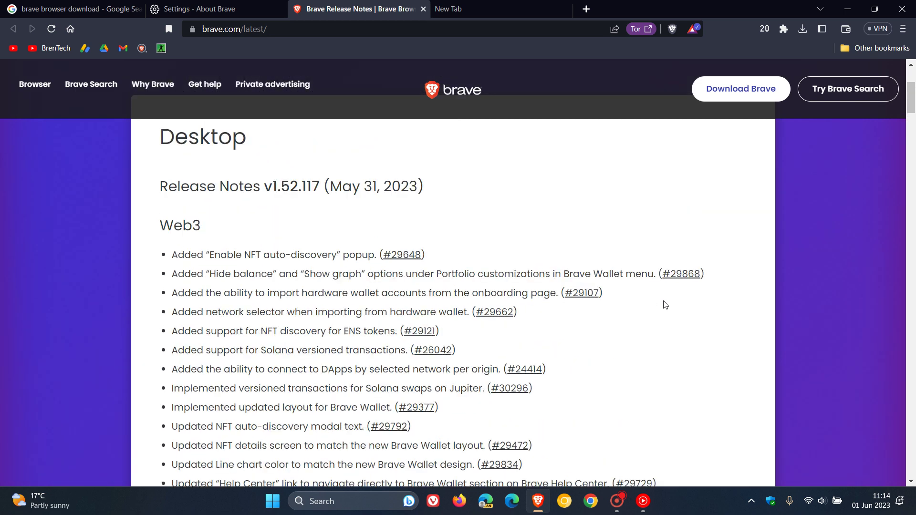
click(489, 13)
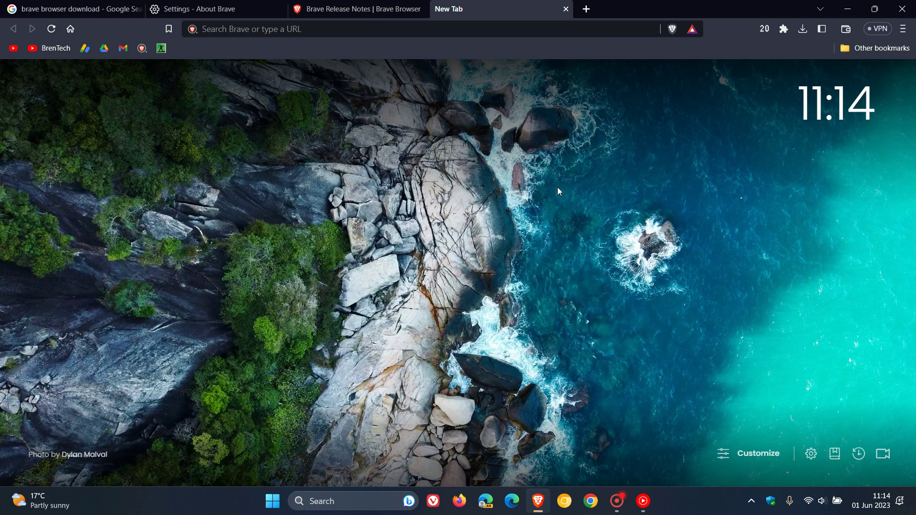